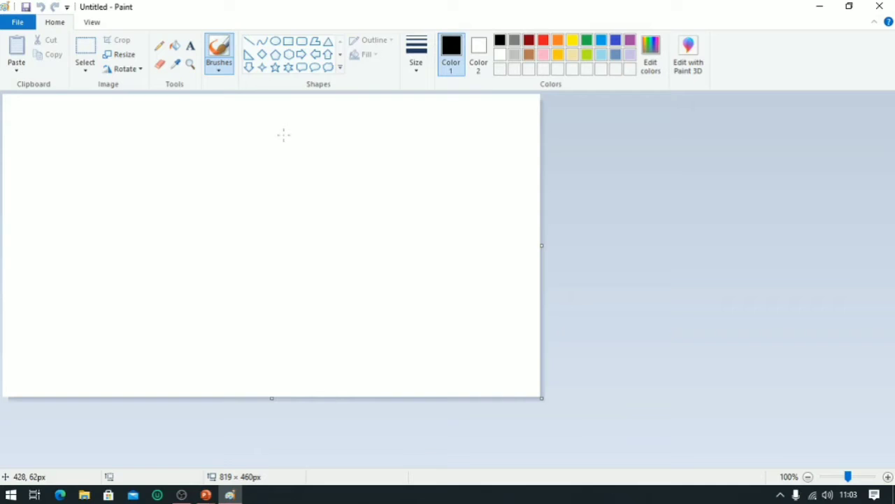
Sketch four freehand closed outlines across the canvas with the Pencil tool.
{"action": "left_click", "coordinate": [159, 49]}
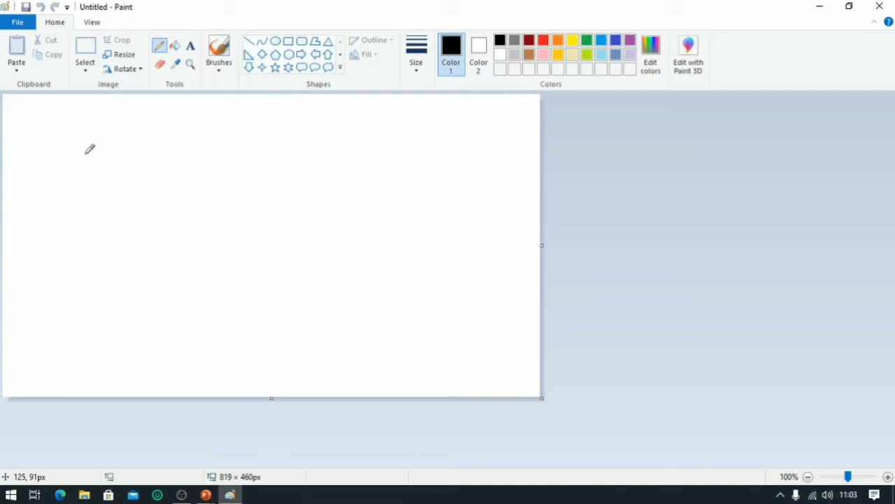
{"action": "mouse_move", "coordinate": [80, 158]}
{"action": "left_mouse_down"}
{"action": "mouse_move", "coordinate": [130, 231]}
{"action": "mouse_move", "coordinate": [140, 268]}
{"action": "mouse_move", "coordinate": [103, 245]}
{"action": "mouse_move", "coordinate": [77, 210]}
{"action": "mouse_move", "coordinate": [61, 154]}
{"action": "mouse_move", "coordinate": [70, 146]}
{"action": "left_mouse_up"}
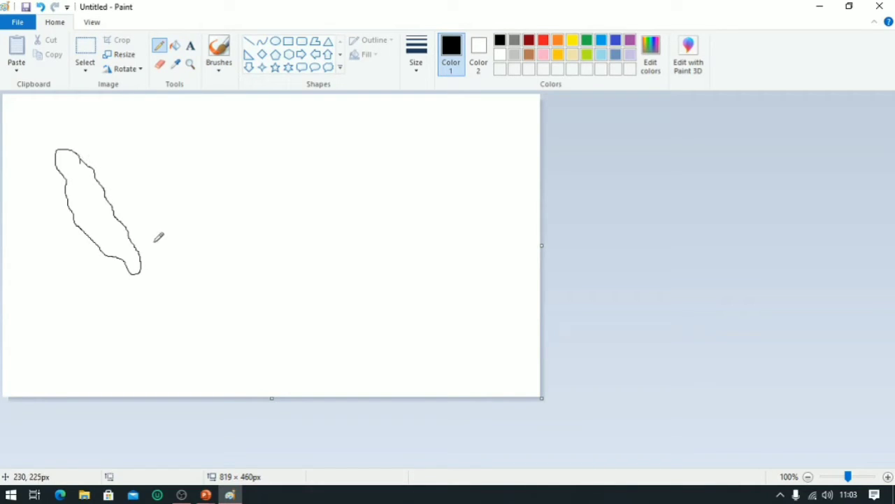
{"action": "mouse_move", "coordinate": [313, 124]}
{"action": "left_mouse_down"}
{"action": "mouse_move", "coordinate": [331, 147]}
{"action": "mouse_move", "coordinate": [309, 168]}
{"action": "mouse_move", "coordinate": [284, 165]}
{"action": "mouse_move", "coordinate": [275, 143]}
{"action": "mouse_move", "coordinate": [303, 117]}
{"action": "left_mouse_up"}
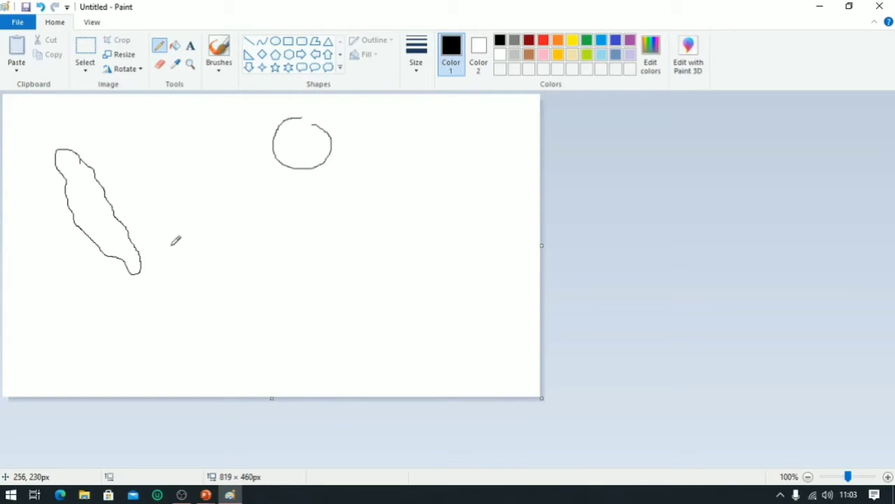
{"action": "mouse_move", "coordinate": [199, 245]}
{"action": "left_mouse_down"}
{"action": "mouse_move", "coordinate": [175, 252]}
{"action": "mouse_move", "coordinate": [169, 272]}
{"action": "mouse_move", "coordinate": [237, 266]}
{"action": "mouse_move", "coordinate": [305, 275]}
{"action": "mouse_move", "coordinate": [316, 264]}
{"action": "mouse_move", "coordinate": [272, 232]}
{"action": "mouse_move", "coordinate": [250, 245]}
{"action": "mouse_move", "coordinate": [229, 235]}
{"action": "left_mouse_up"}
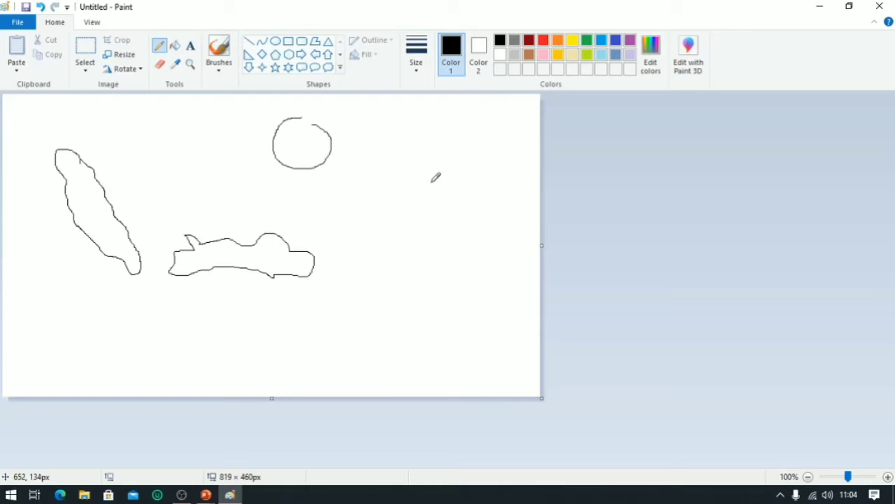
{"action": "mouse_move", "coordinate": [439, 155]}
{"action": "left_mouse_down"}
{"action": "mouse_move", "coordinate": [440, 140]}
{"action": "mouse_move", "coordinate": [404, 152]}
{"action": "mouse_move", "coordinate": [393, 189]}
{"action": "mouse_move", "coordinate": [402, 252]}
{"action": "mouse_move", "coordinate": [422, 246]}
{"action": "mouse_move", "coordinate": [430, 224]}
{"action": "mouse_move", "coordinate": [454, 235]}
{"action": "mouse_move", "coordinate": [473, 225]}
{"action": "mouse_move", "coordinate": [435, 183]}
{"action": "mouse_move", "coordinate": [499, 169]}
{"action": "mouse_move", "coordinate": [498, 143]}
{"action": "mouse_move", "coordinate": [442, 165]}
{"action": "mouse_move", "coordinate": [427, 158]}
{"action": "mouse_move", "coordinate": [435, 154]}
{"action": "left_mouse_up"}
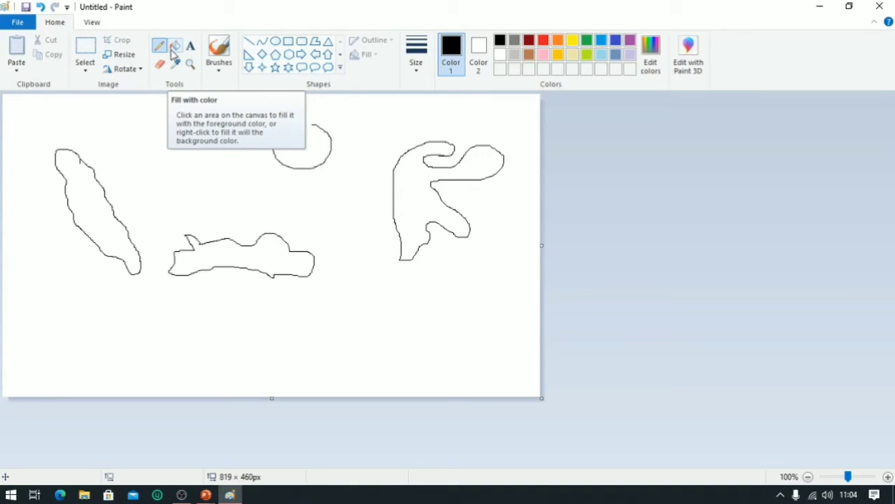
Fill the left outline red, the middle horizontal outline yellow and the right outline green using the fill tool.
{"action": "left_click", "coordinate": [174, 47]}
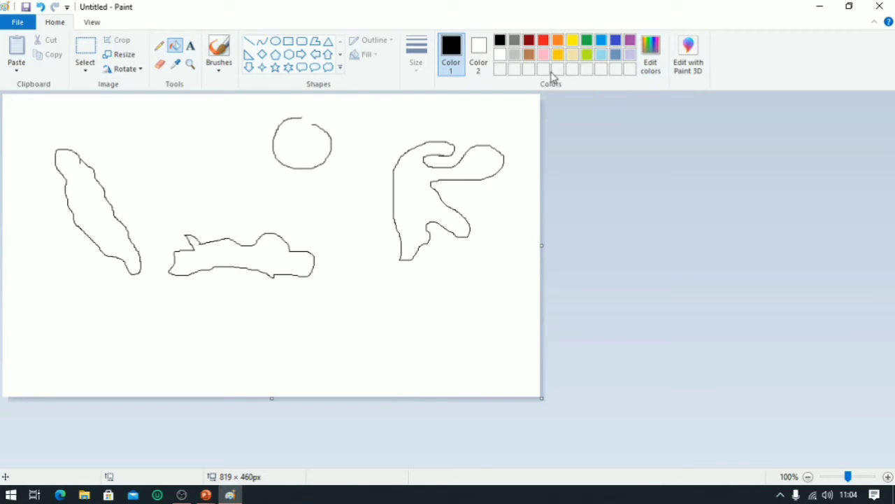
{"action": "left_click", "coordinate": [543, 40]}
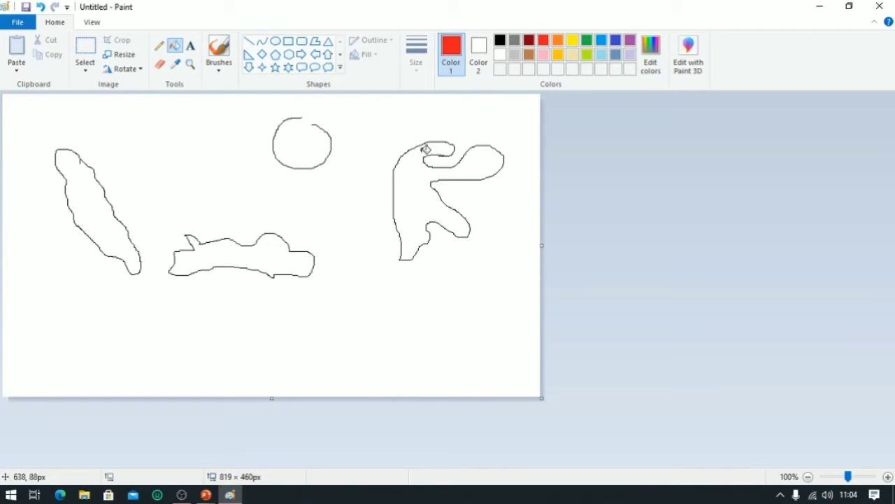
{"action": "left_click", "coordinate": [97, 195]}
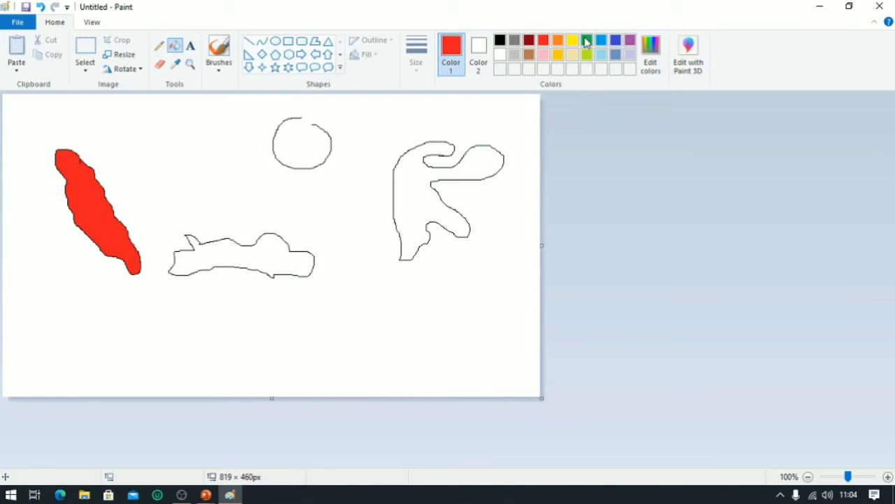
{"action": "left_click", "coordinate": [573, 40]}
{"action": "left_click", "coordinate": [263, 256]}
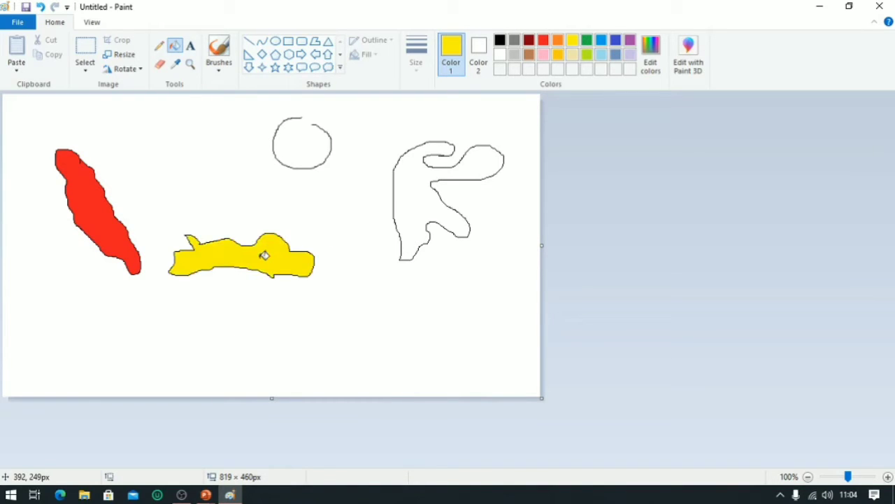
{"action": "left_click", "coordinate": [587, 39]}
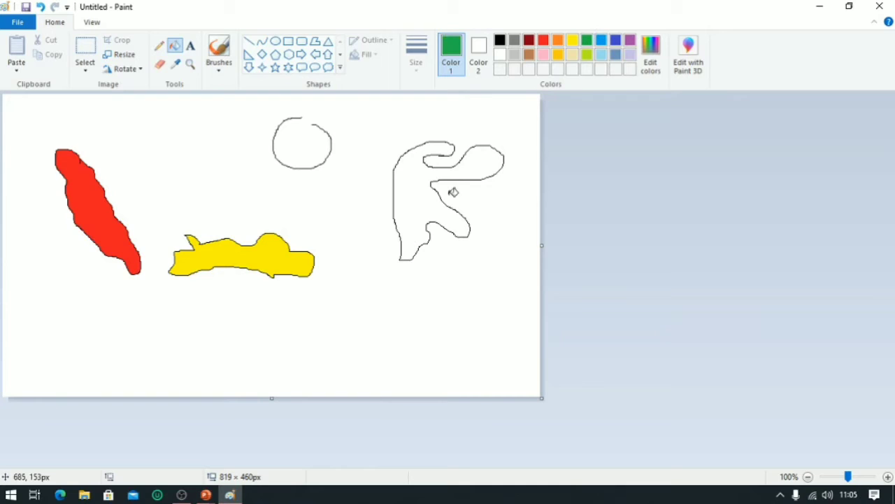
{"action": "left_click", "coordinate": [427, 196]}
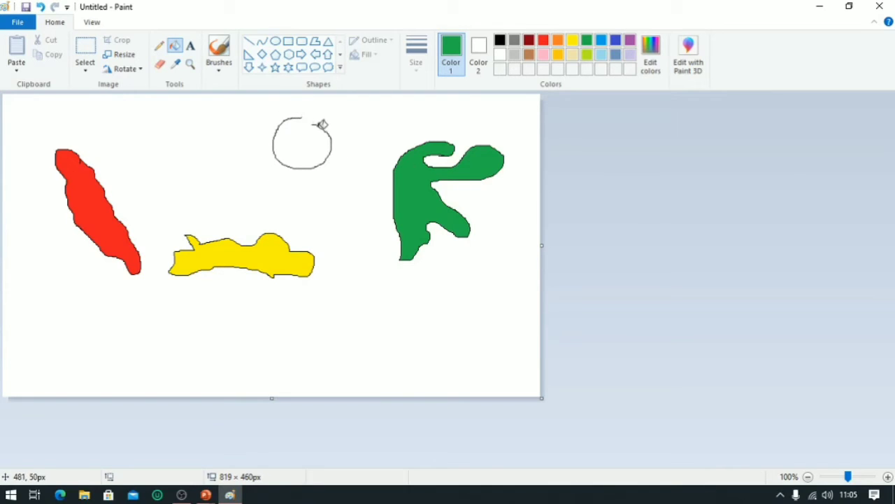
Switch the colour to blue, fill the canvas background, and undo that background fill.
{"action": "left_click", "coordinate": [617, 40]}
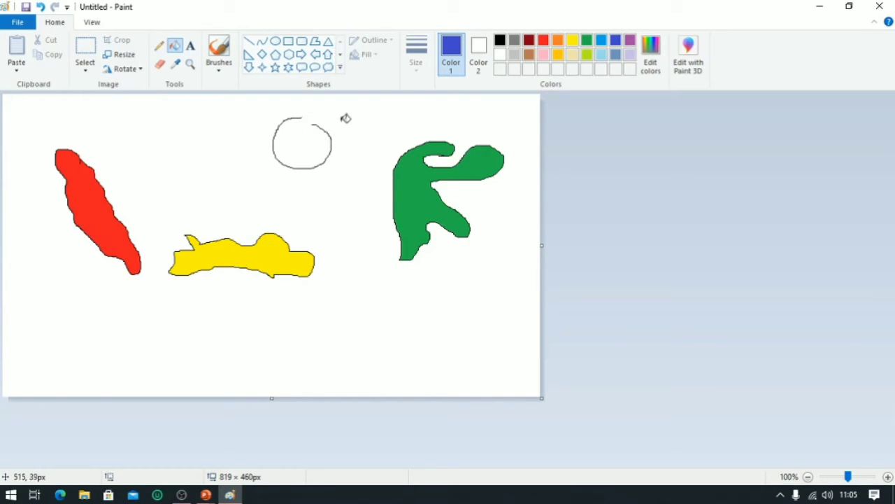
{"action": "left_click", "coordinate": [309, 147]}
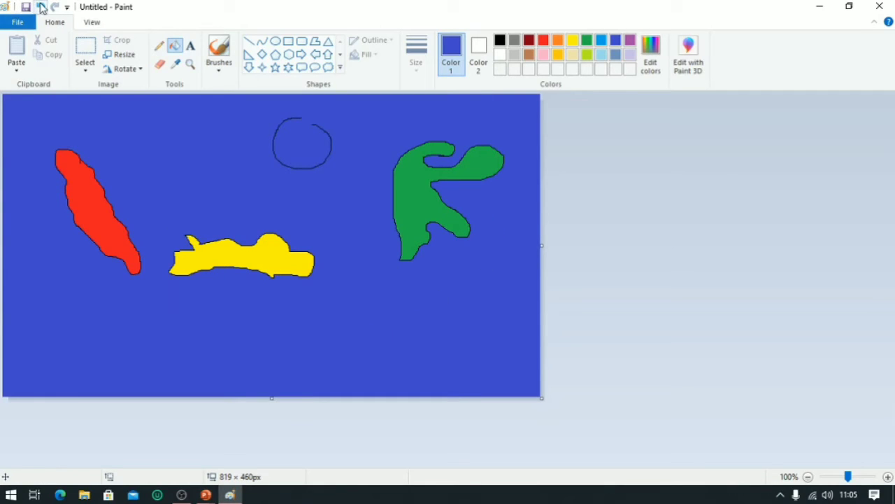
{"action": "left_click", "coordinate": [42, 7]}
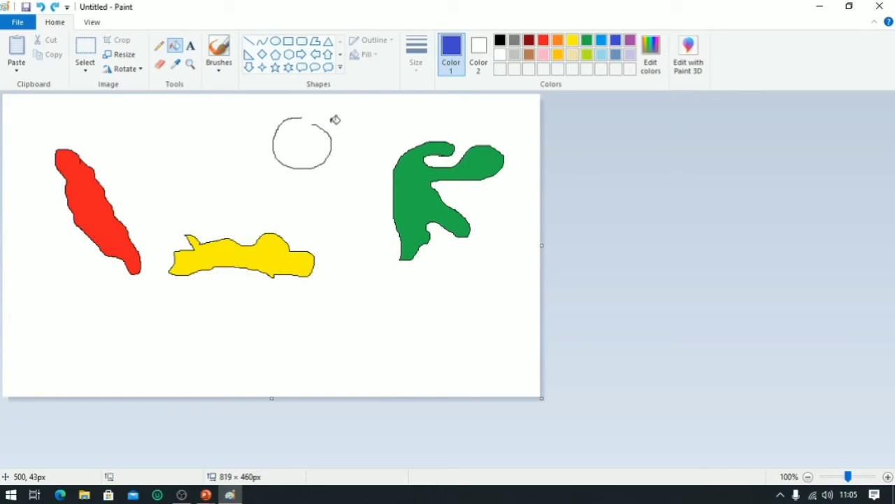
Draw four roughly horizontal blue lines in the lower half of the canvas with the Line tool.
{"action": "left_click", "coordinate": [248, 45]}
{"action": "left_click_drag", "start_coordinate": [129, 338], "coordinate": [332, 338]}
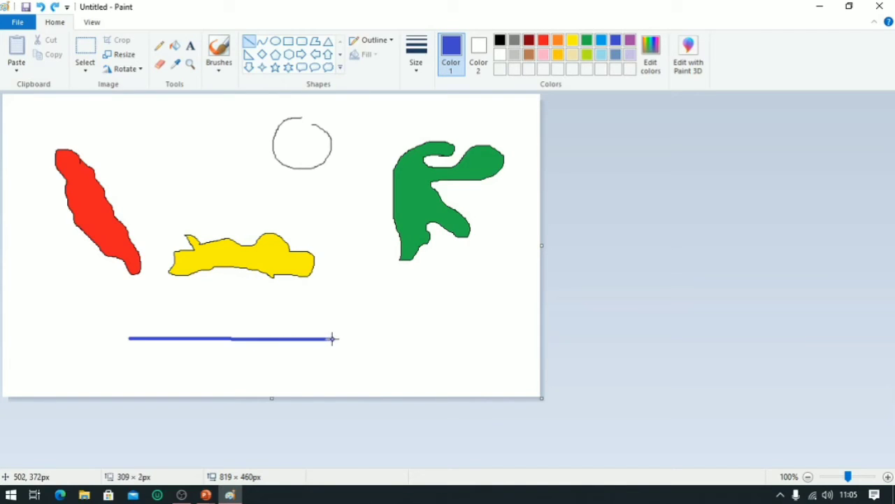
{"action": "left_click", "coordinate": [258, 319]}
{"action": "left_click_drag", "start_coordinate": [258, 318], "coordinate": [417, 319]}
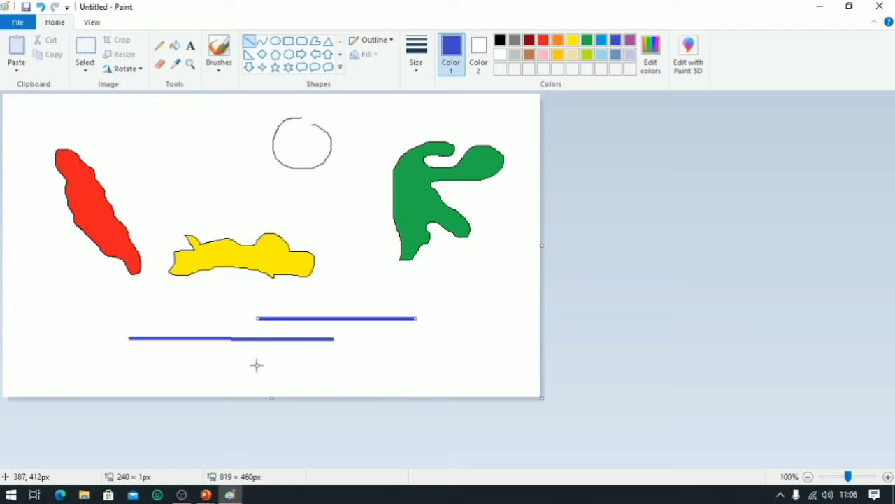
{"action": "left_click_drag", "start_coordinate": [256, 365], "coordinate": [518, 354]}
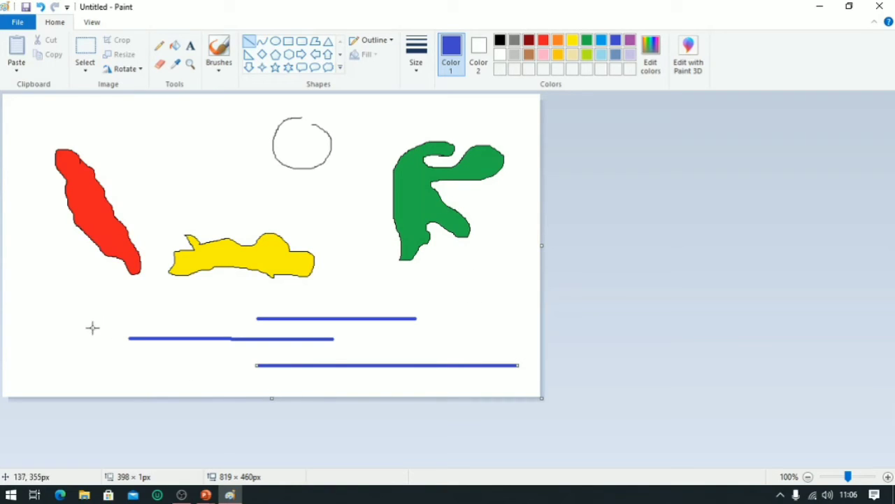
{"action": "mouse_move", "coordinate": [46, 310]}
{"action": "left_mouse_down"}
{"action": "mouse_move", "coordinate": [197, 305]}
{"action": "mouse_move", "coordinate": [217, 315]}
{"action": "left_mouse_up"}
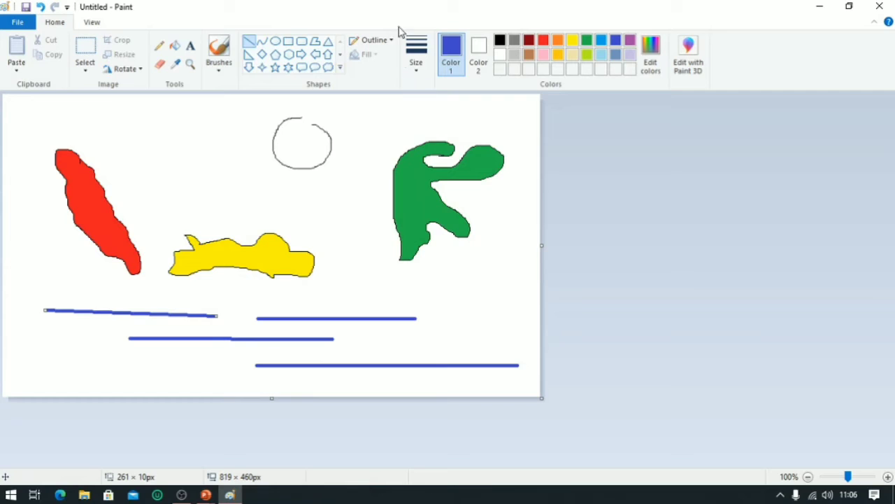
Set the line size to the thinnest and draw a thin line about 251 px long below the yellow shape.
{"action": "left_click", "coordinate": [423, 74]}
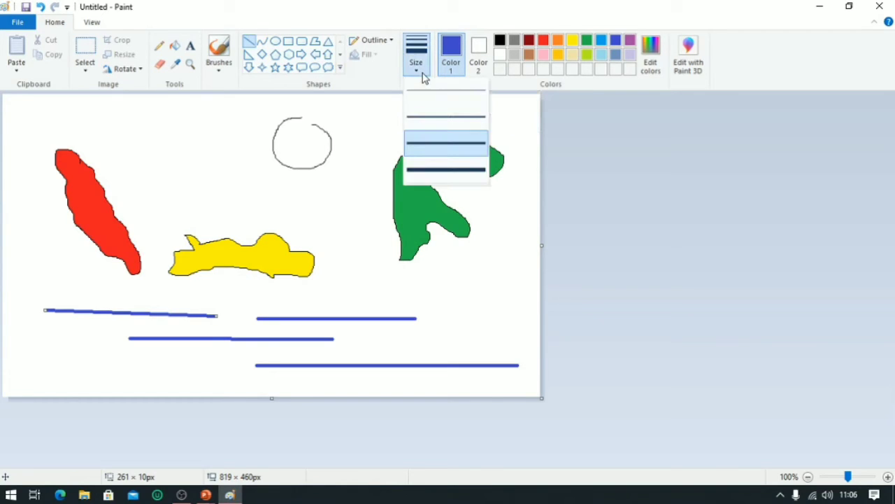
{"action": "left_click", "coordinate": [466, 99]}
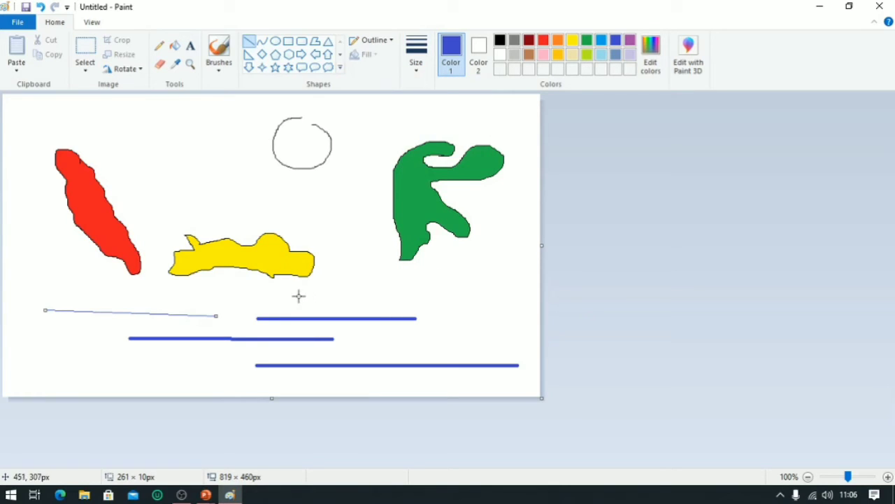
{"action": "left_click_drag", "start_coordinate": [294, 295], "coordinate": [458, 294]}
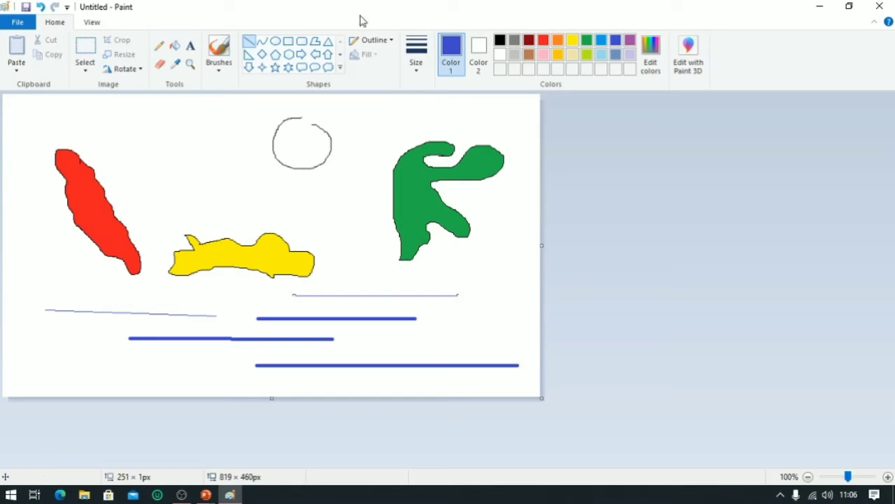
Set the line size to the thickest and draw a thick line about 249 px long at the bottom left.
{"action": "left_click", "coordinate": [419, 70]}
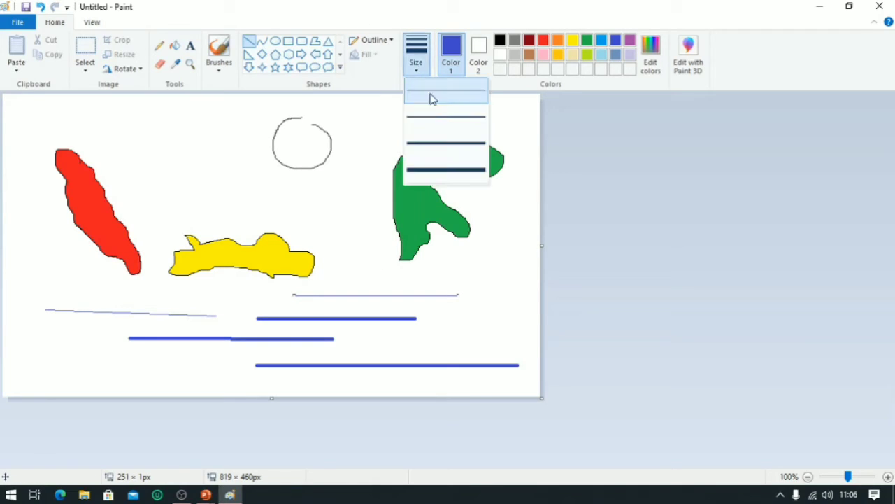
{"action": "left_click", "coordinate": [447, 170]}
{"action": "left_click_drag", "start_coordinate": [54, 364], "coordinate": [221, 362]}
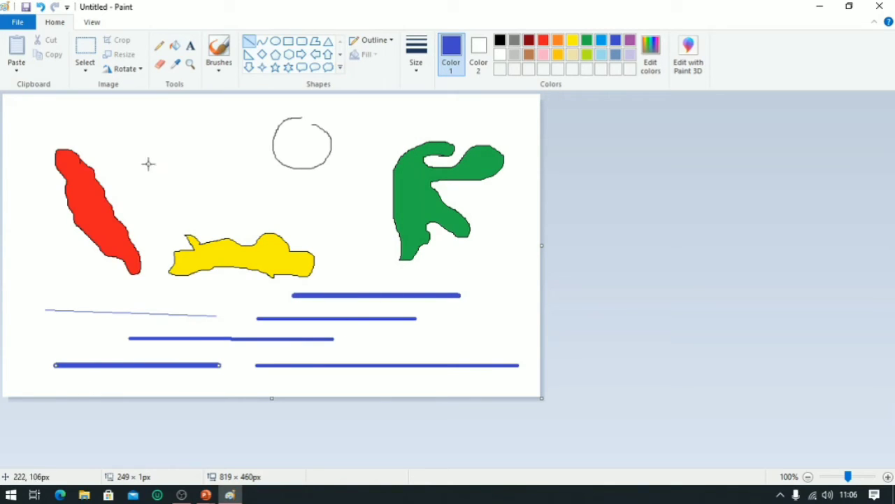
Draw two ellipses around the lower-left lines with the Ellipse tool, colouring the upper one red and the lower one green.
{"action": "left_click", "coordinate": [276, 40]}
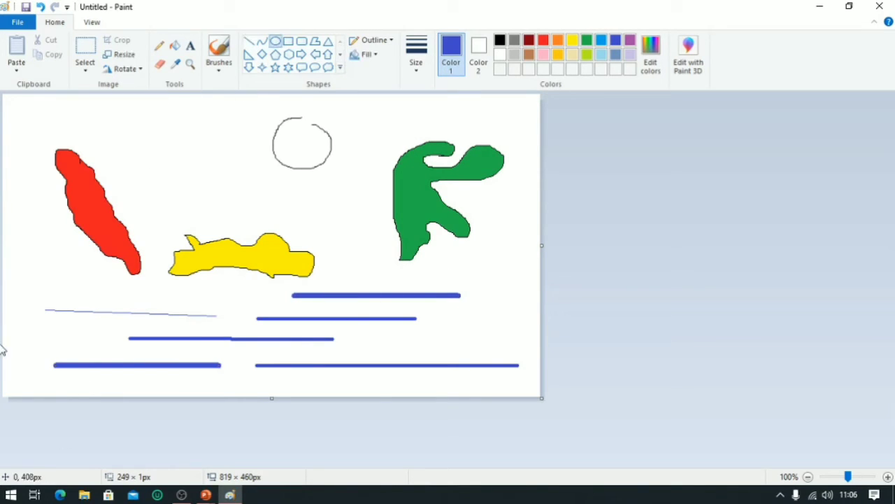
{"action": "left_click_drag", "start_coordinate": [24, 267], "coordinate": [247, 340]}
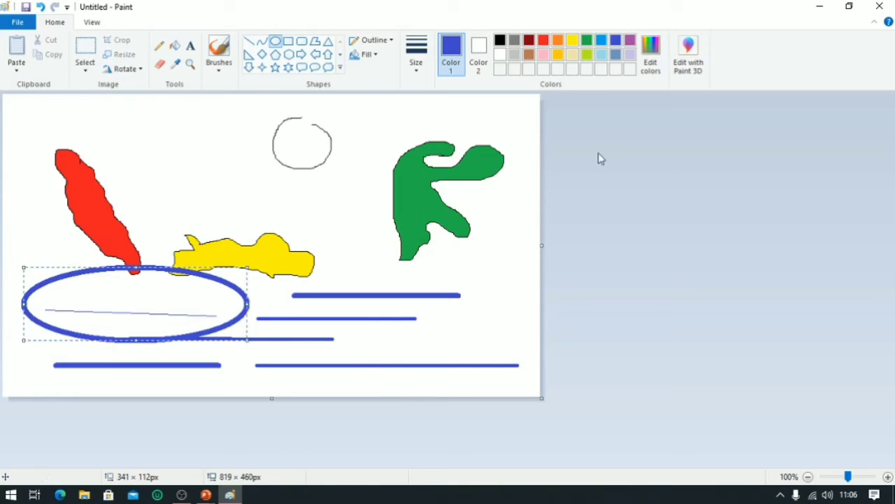
{"action": "left_click", "coordinate": [543, 40]}
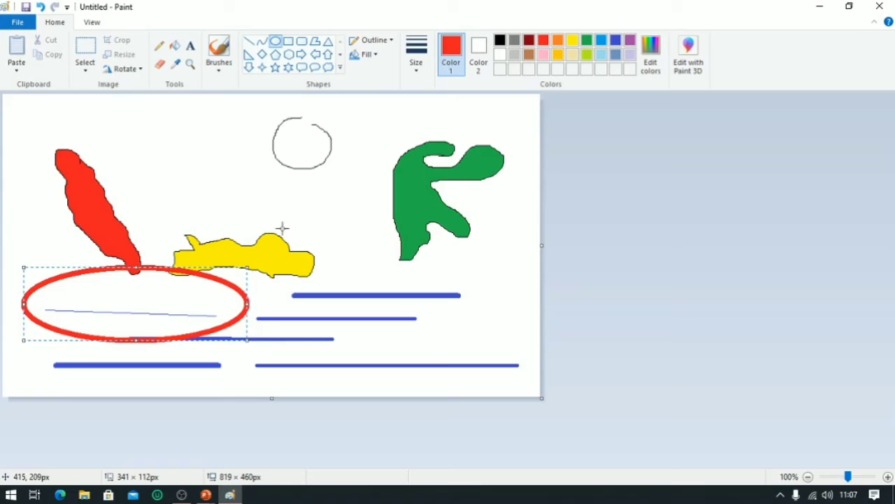
{"action": "left_click_drag", "start_coordinate": [39, 350], "coordinate": [256, 392]}
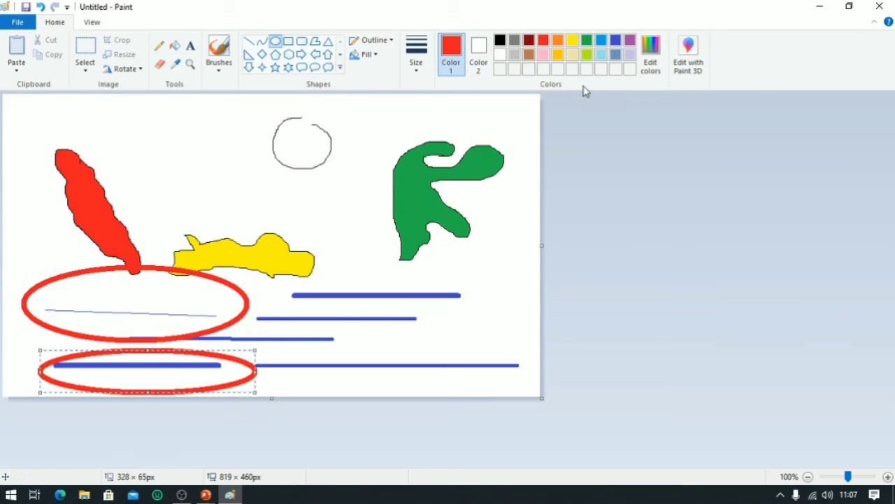
{"action": "left_click", "coordinate": [586, 41]}
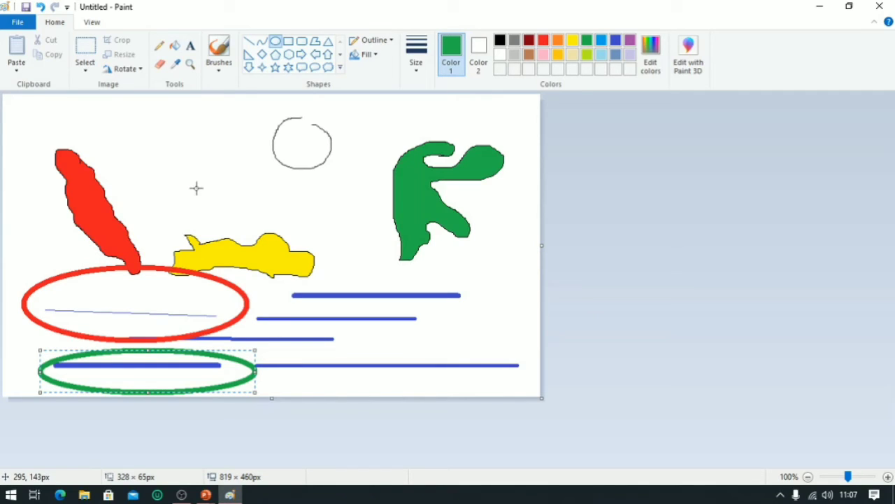
Draw a green S-shaped curve about 152 × 105 px left of the circle with the Curve tool.
{"action": "left_click", "coordinate": [262, 41]}
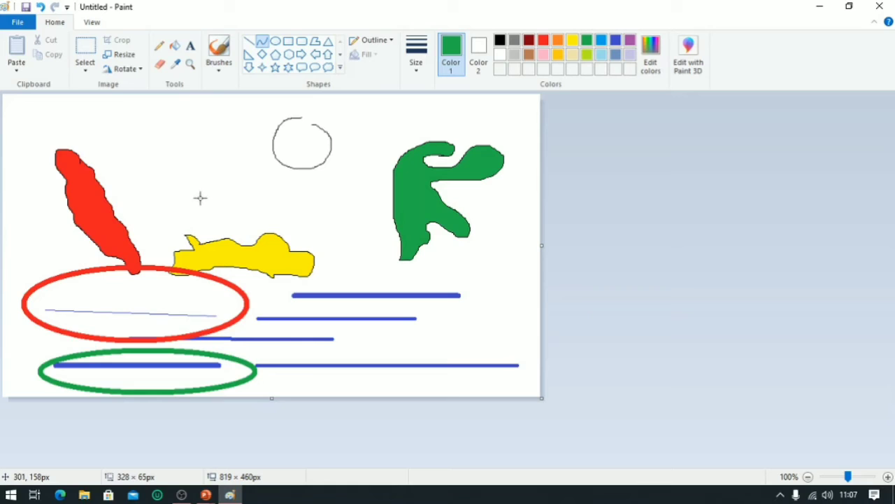
{"action": "left_click_drag", "start_coordinate": [200, 198], "coordinate": [280, 208]}
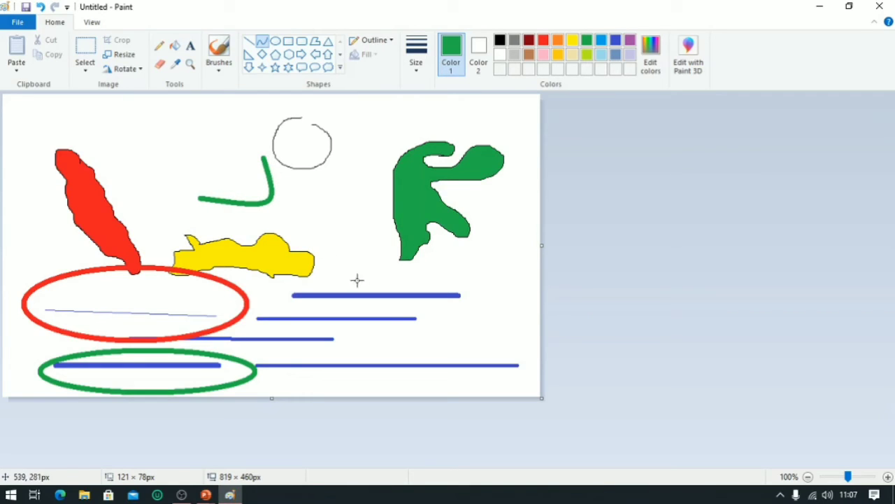
{"action": "mouse_move", "coordinate": [371, 342]}
{"action": "left_mouse_down"}
{"action": "mouse_move", "coordinate": [433, 343]}
{"action": "mouse_move", "coordinate": [214, 154]}
{"action": "mouse_move", "coordinate": [184, 157]}
{"action": "left_mouse_up"}
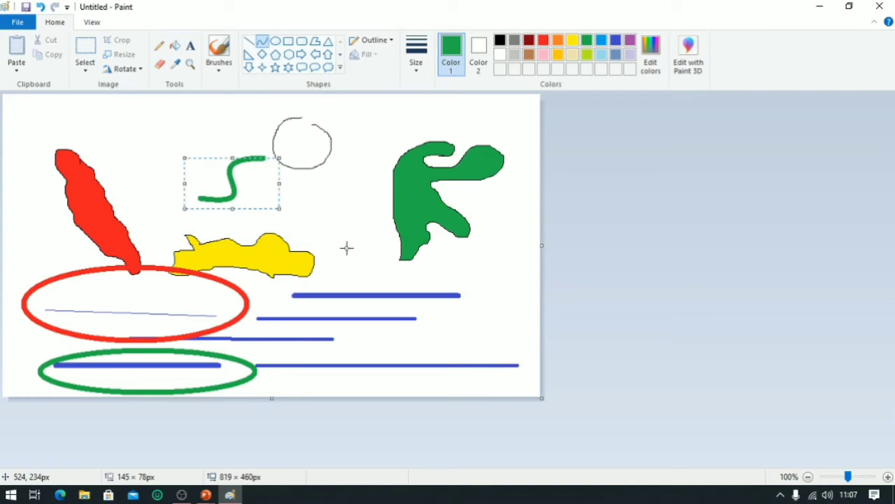
{"action": "left_click_drag", "start_coordinate": [280, 209], "coordinate": [284, 225]}
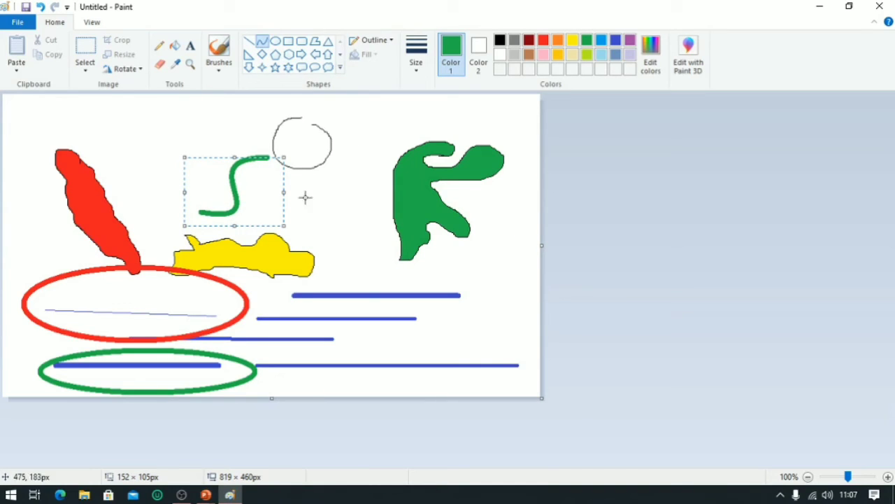
Draw a gently bent green curve about 229 px long along the top edge of the canvas.
{"action": "left_click", "coordinate": [264, 42]}
{"action": "left_click_drag", "start_coordinate": [349, 109], "coordinate": [499, 109]}
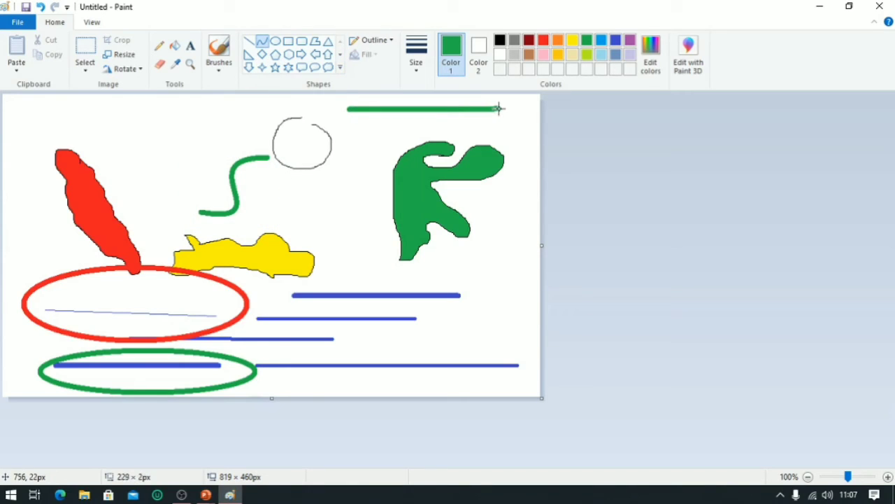
{"action": "left_click_drag", "start_coordinate": [398, 110], "coordinate": [384, 98]}
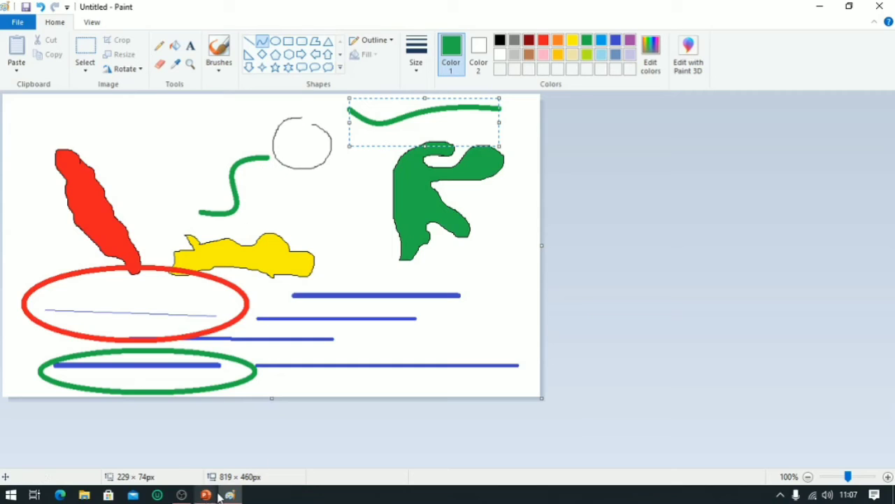
Switch to the PowerPoint slideshow and advance to the next slide.
{"action": "mouse_move", "coordinate": [205, 495]}
{"action": "left_click", "coordinate": [251, 436]}
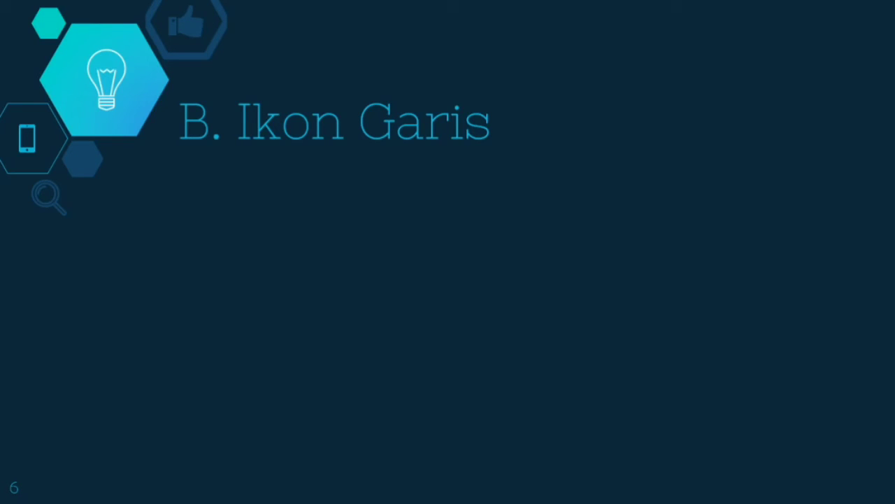
{"action": "key", "text": "Right"}
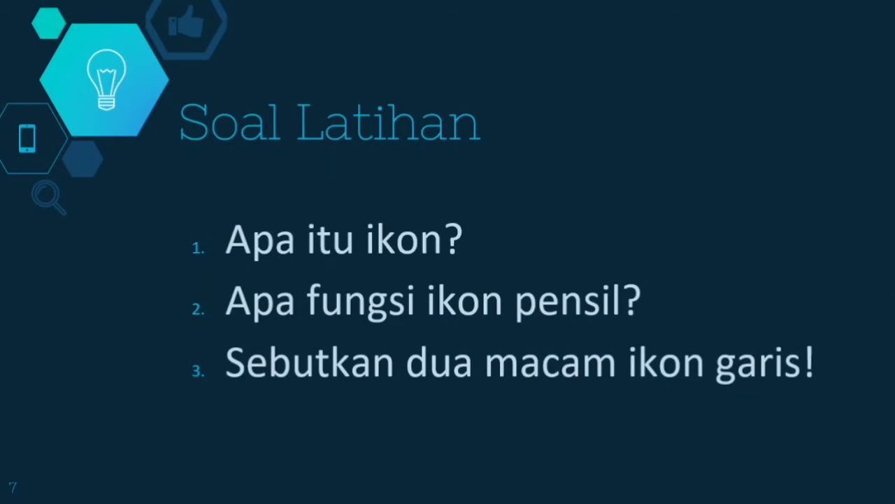